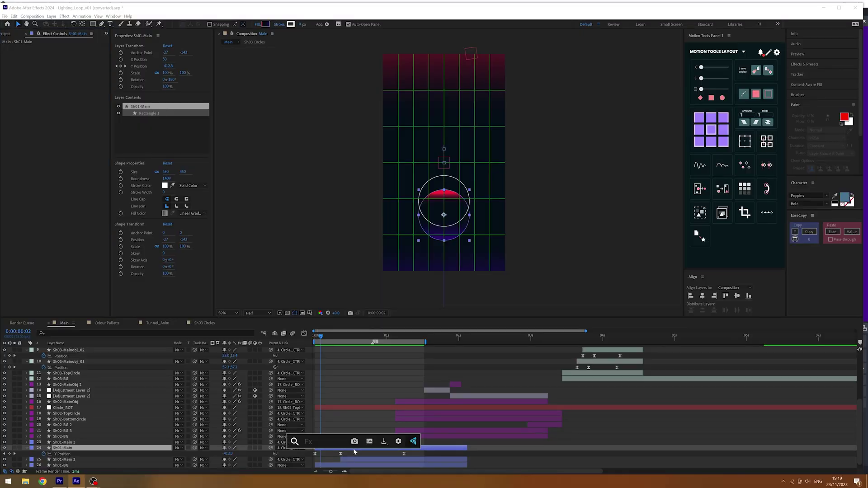
Apply Echo to the Sh01-Main circle and set Number Of Echoes to 0.
text(echo)
key(Return)
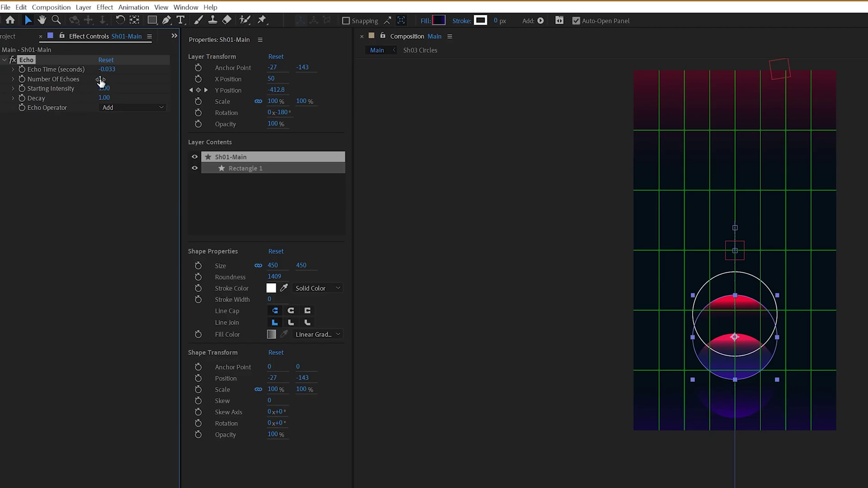
click(101, 80)
text(0)
key(Return)
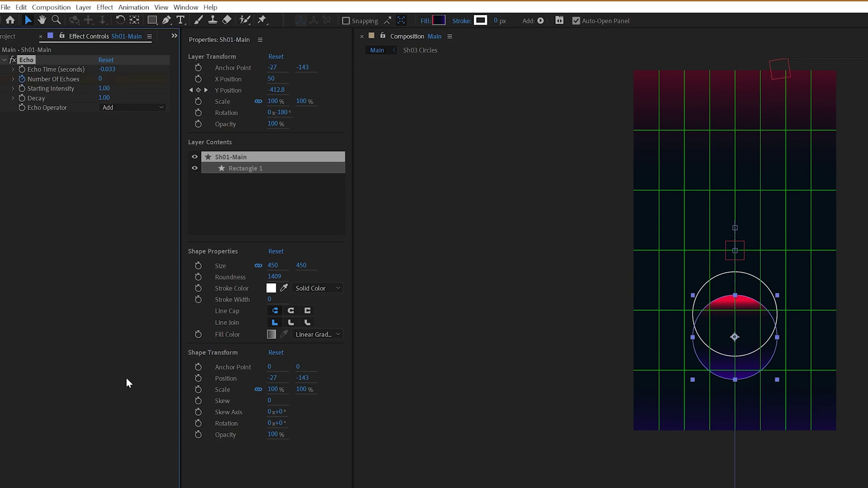
Keyframe Number Of Echoes to 20 at a later frame and set Echo Operator to Maximum.
key(u)
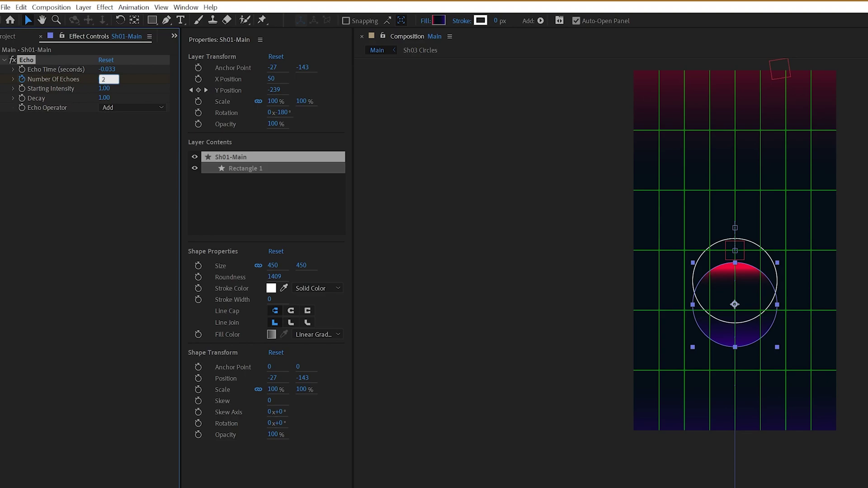
key(Return)
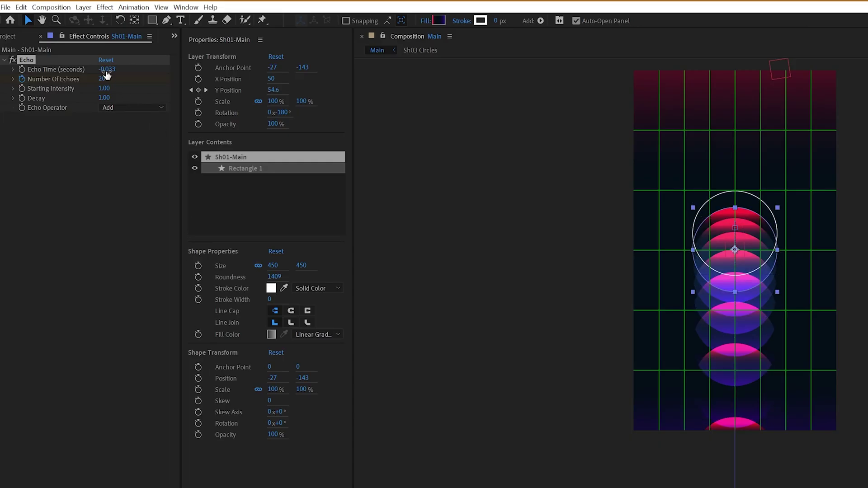
click(62, 59)
key(Return)
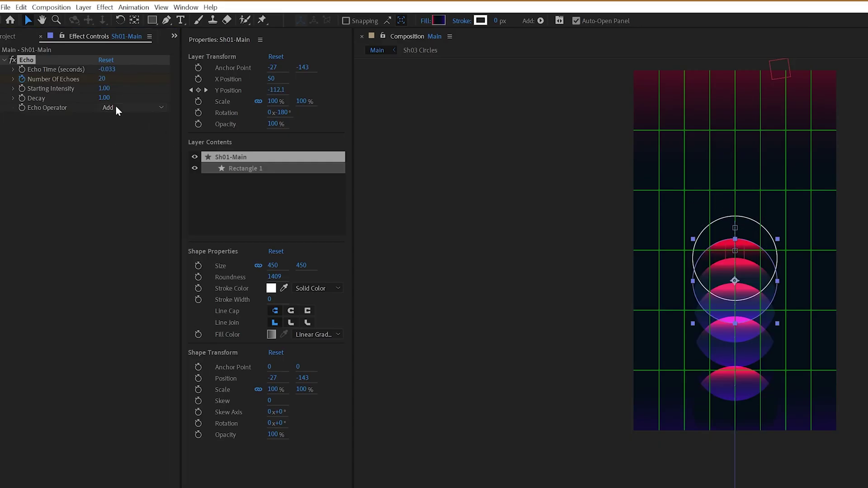
click(116, 108)
click(127, 131)
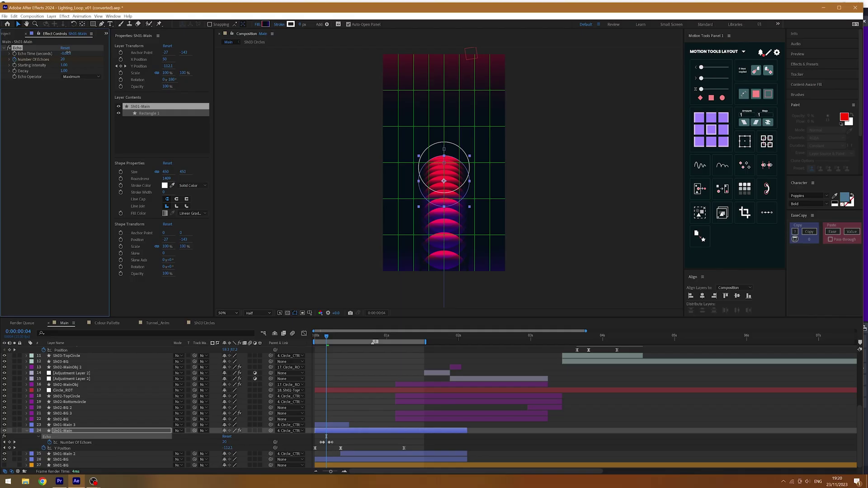
drag(66, 53, 67, 53)
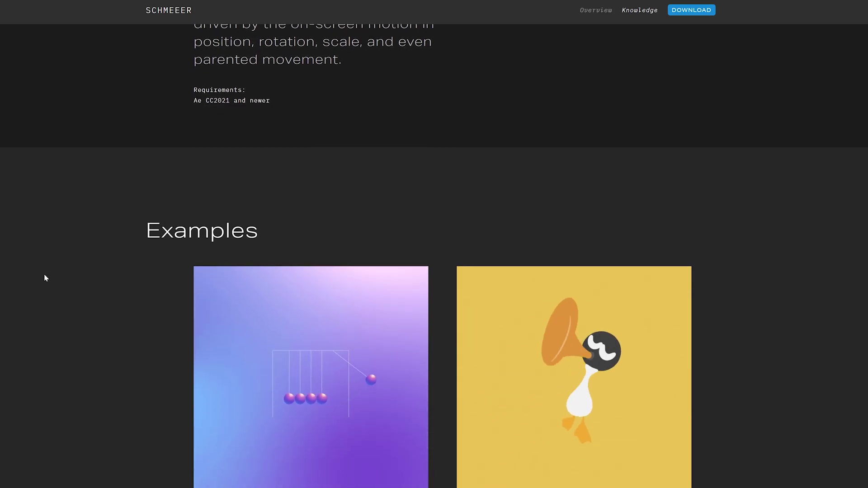
Scroll the Schmeeer page to the plugin description above Examples.
scroll(45, 277, up, 4)
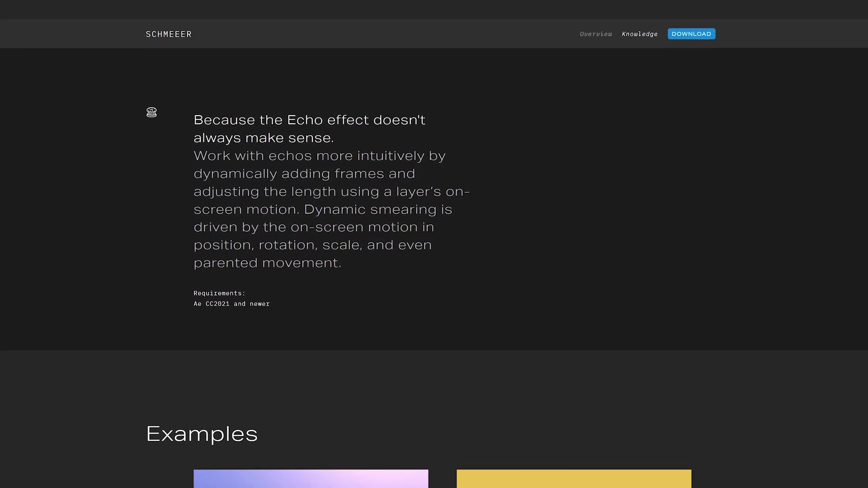
scroll(434, 244, down, 2)
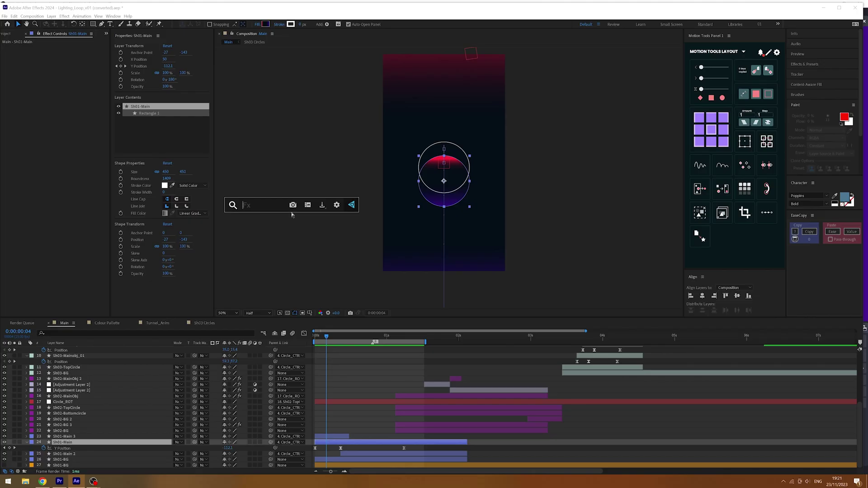
Apply the Schmeeer effect to the circle through FX Console and preview the smear.
text(schme)
key(Return)
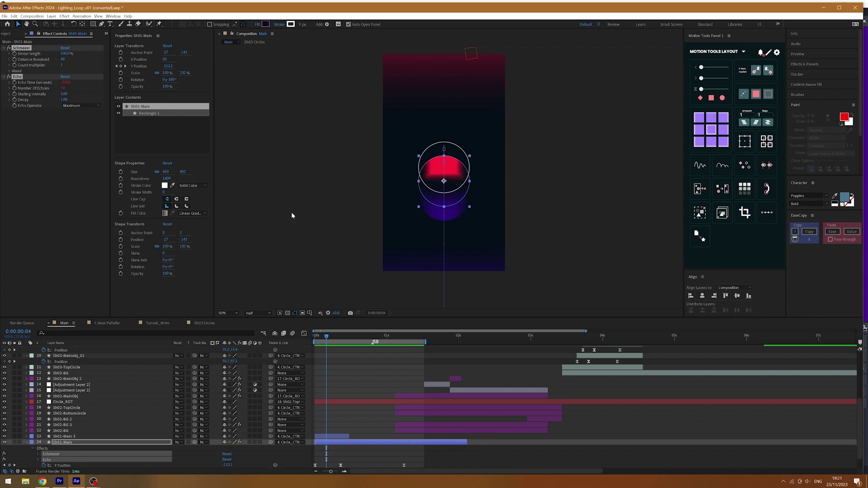
key(space)
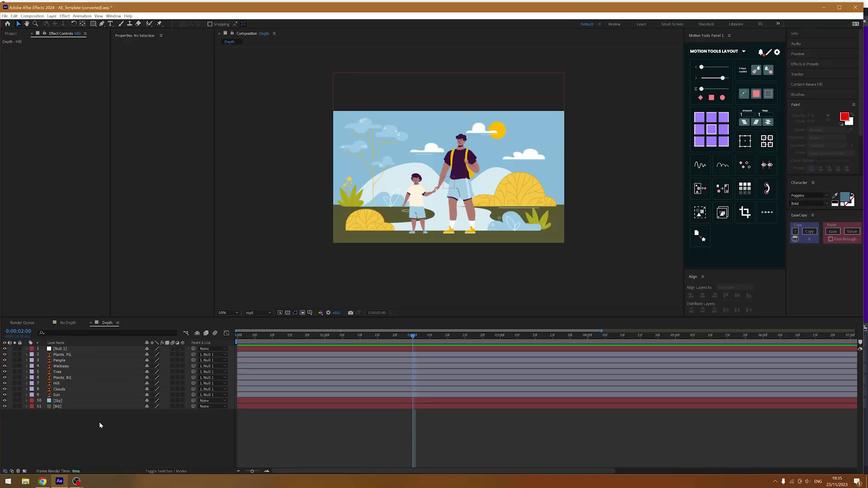
Apply Fast Box Blur to the Hill layer via the quick effect search.
click(57, 372)
click(60, 384)
key(ctrl+space)
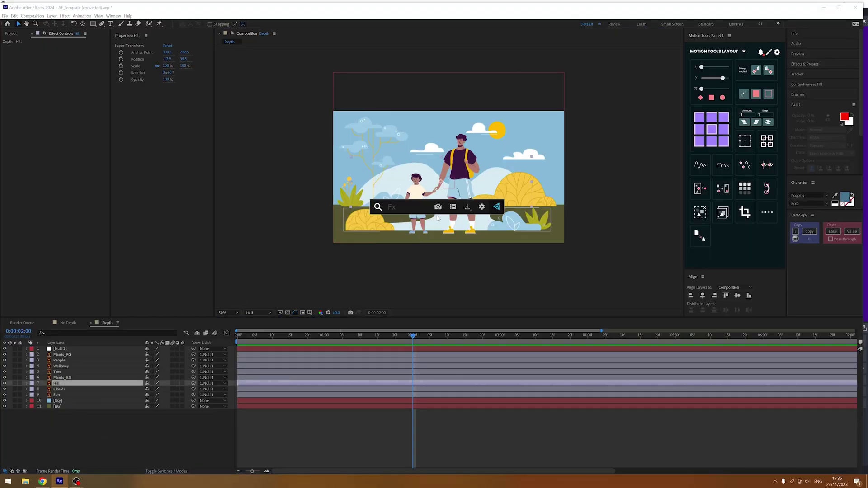
text(fast box)
key(Return)
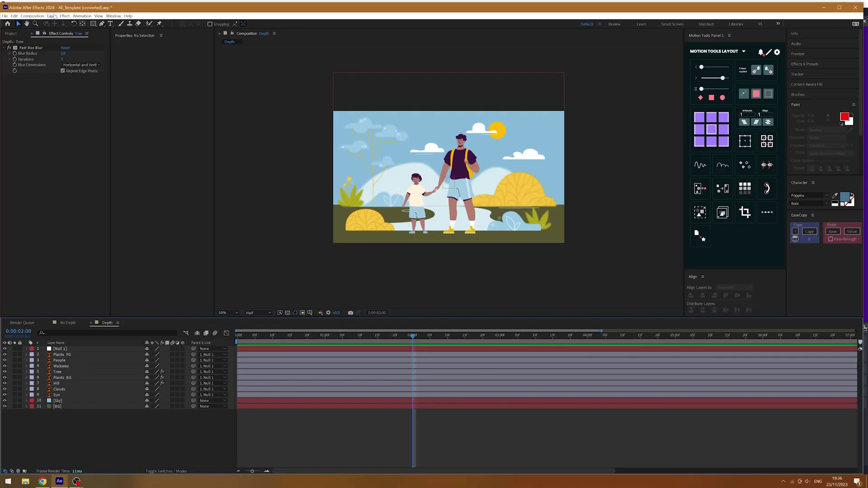
Create a null named BLUR CTRL and give it a Fast Box Blur.
click(84, 7)
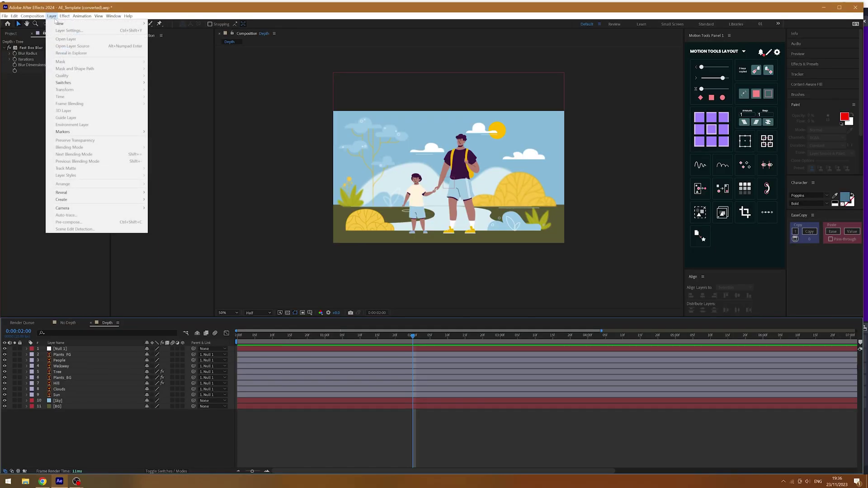
mouse_move(212, 24)
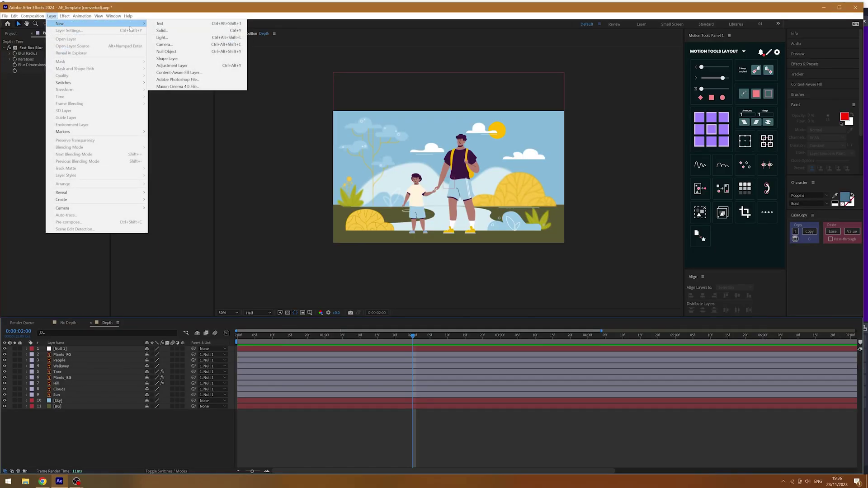
click(168, 51)
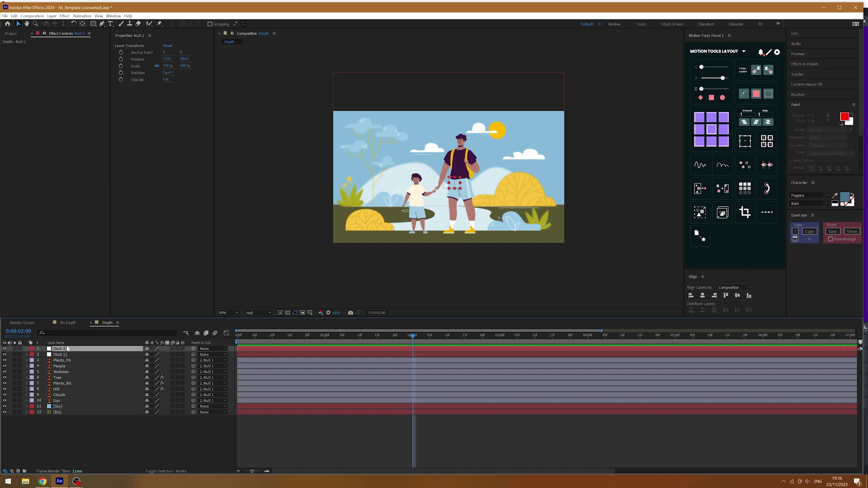
text(BLUR CTRL)
key(Return)
key(ctrl+space)
text(fast)
key(Return)
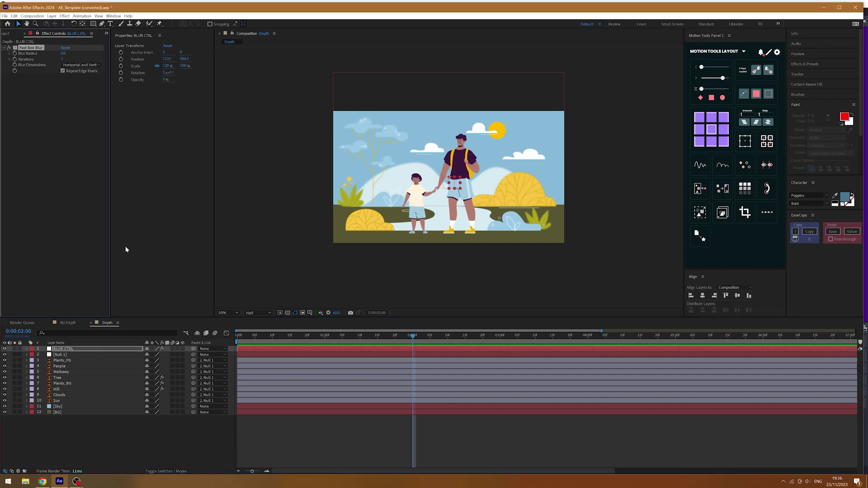
Paste the blur with relative property links onto Plants_BG, Tree and Hill, then raise BLUR CTRL's radius to 80.
click(14, 16)
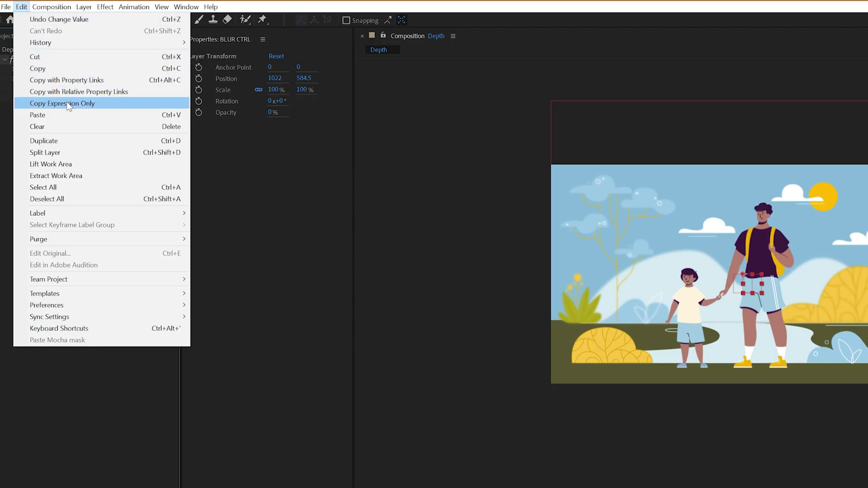
click(156, 91)
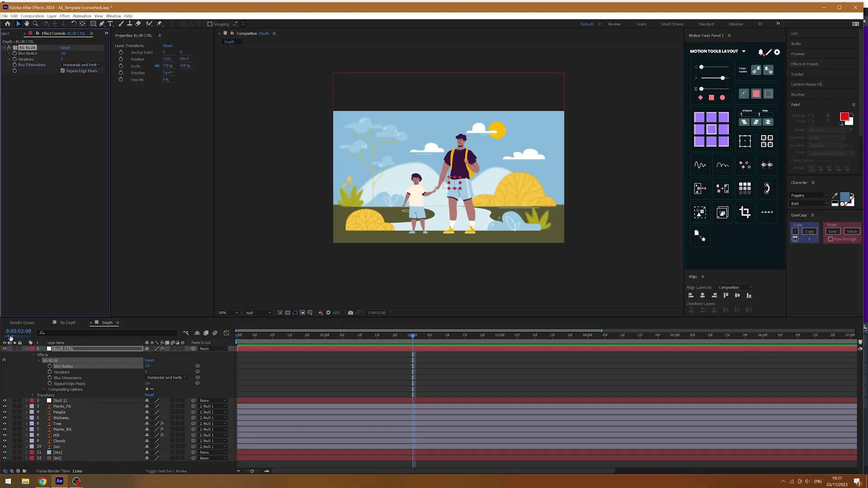
click(74, 429)
ctrl+click(71, 424)
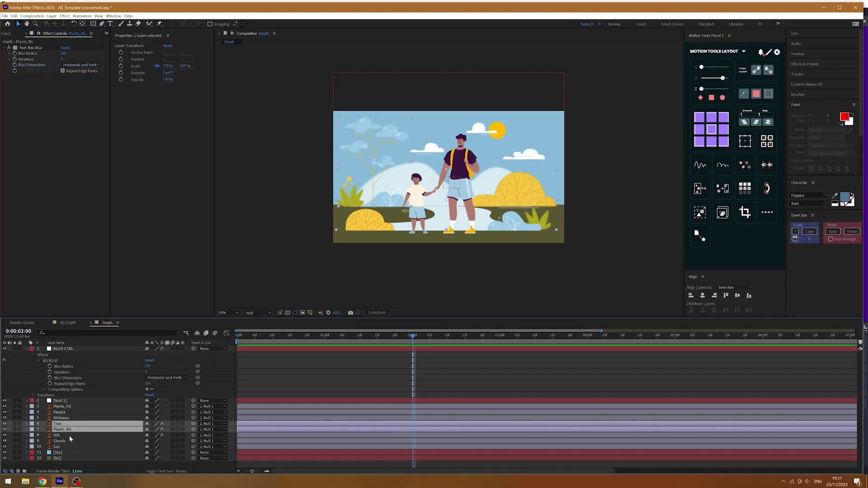
ctrl+click(69, 436)
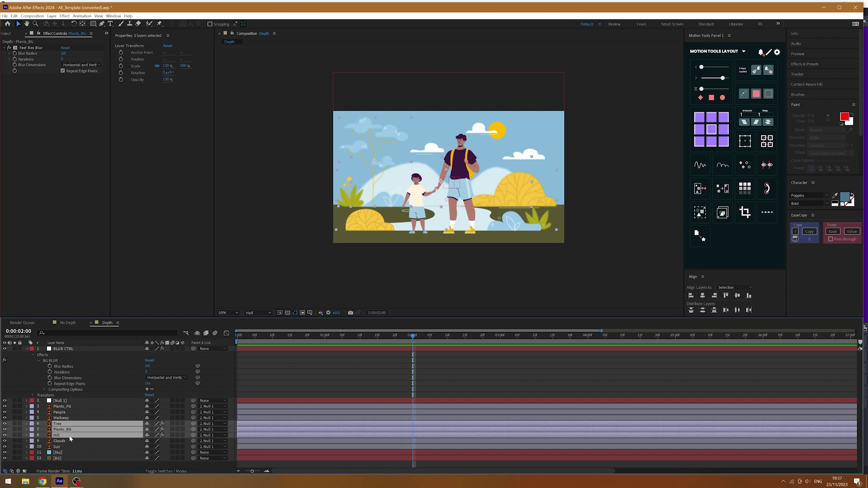
key(ctrl+v)
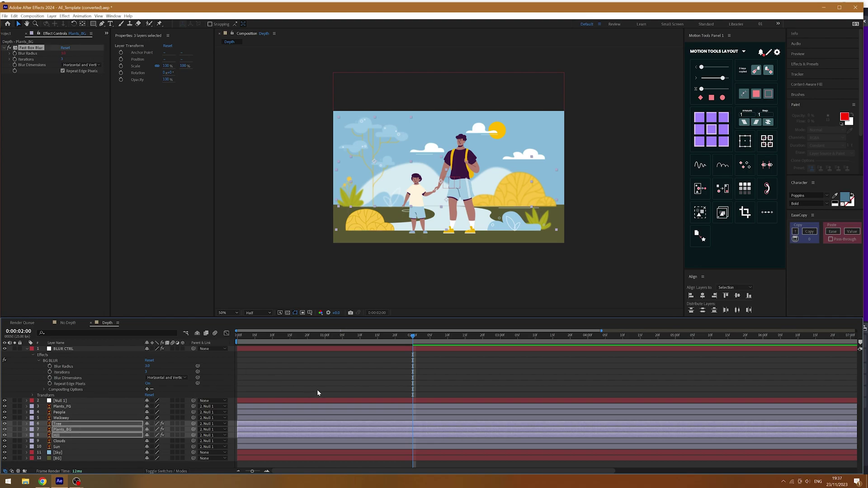
click(317, 393)
click(86, 349)
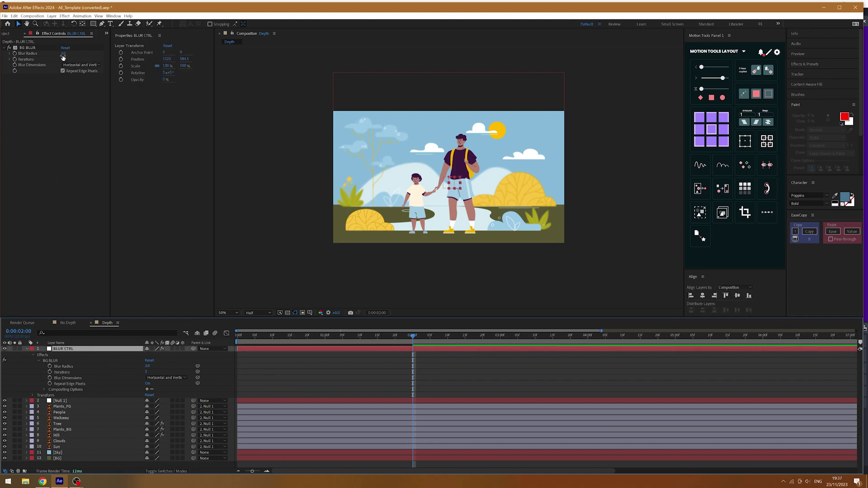
drag(63, 53, 91, 52)
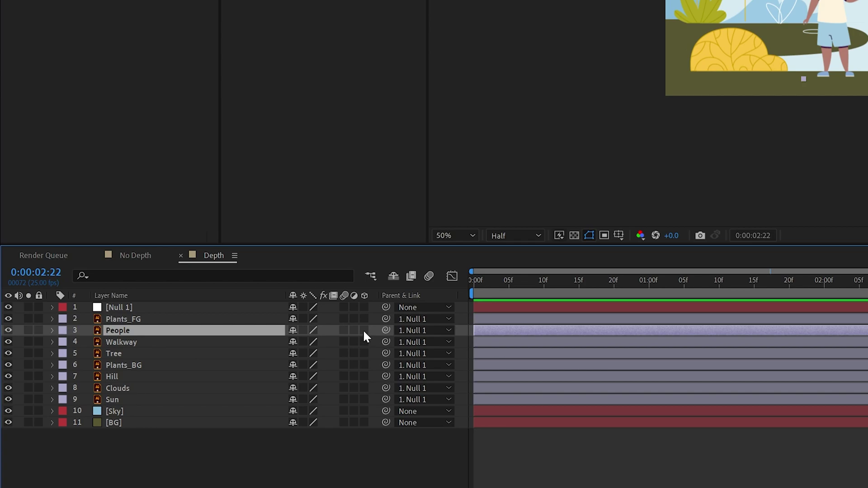
Make People 3D, push it back to Z about -324, and scale it to 77%.
click(365, 330)
key(p)
key(shift+s)
key(shift+r)
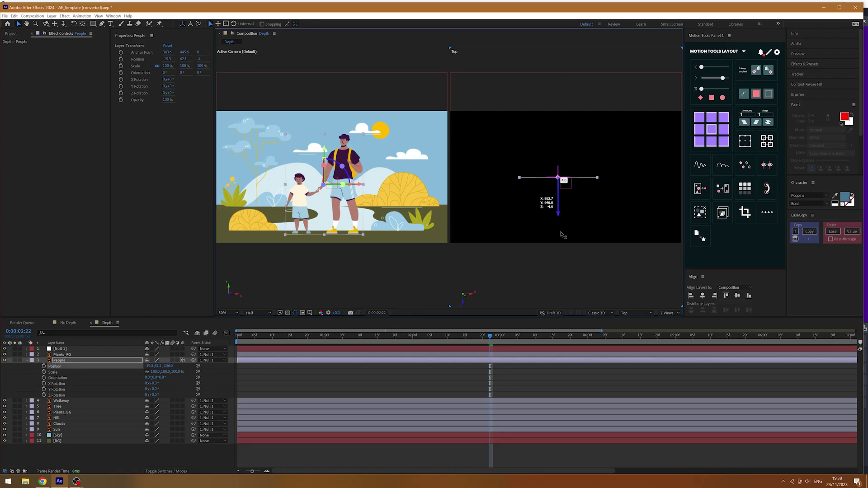
mouse_move(562, 235)
mouse_down()
mouse_move(562, 256)
mouse_move(560, 199)
mouse_move(560, 252)
mouse_move(559, 230)
mouse_up()
key(s)
drag(160, 366, 149, 366)
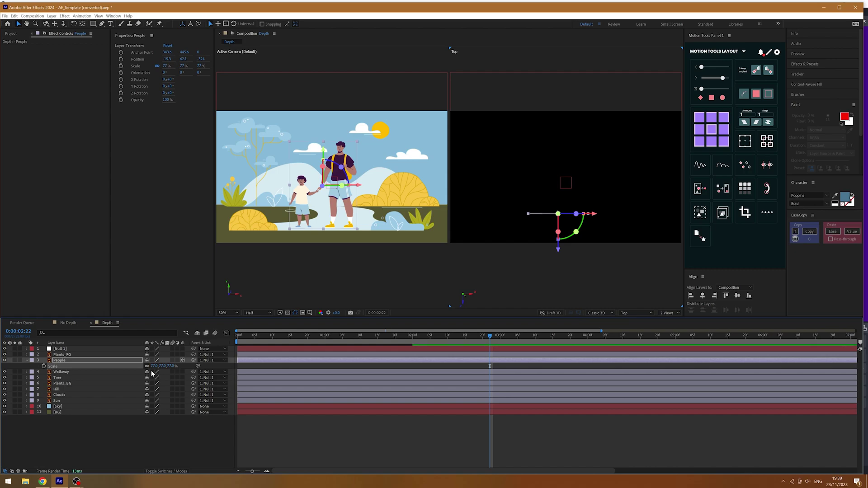
Delete the old null and add Camera 1 with default camera settings.
key(Delete)
click(53, 16)
mouse_move(59, 21)
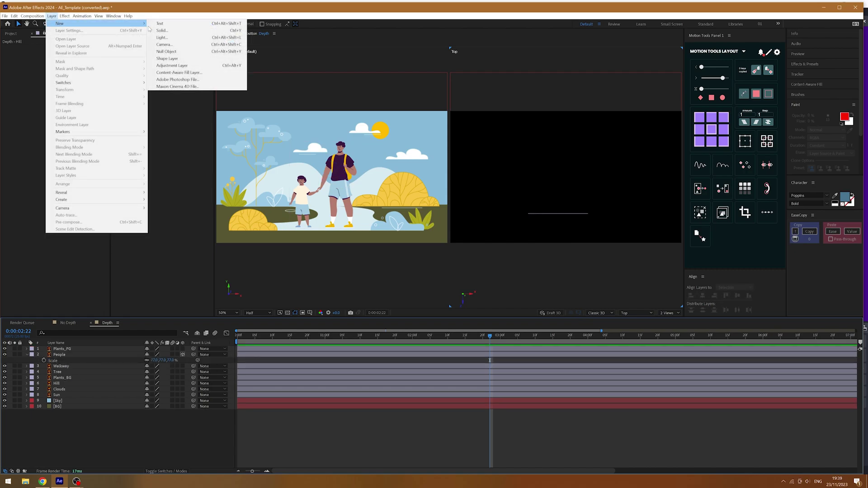
click(170, 45)
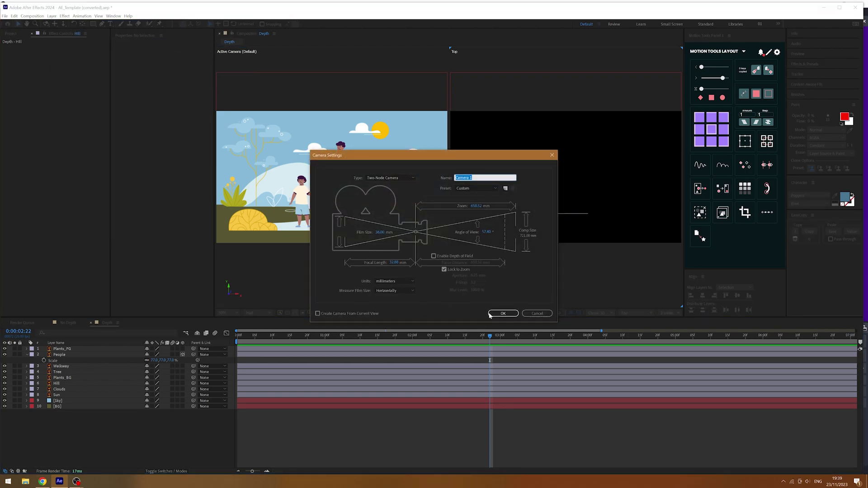
click(503, 315)
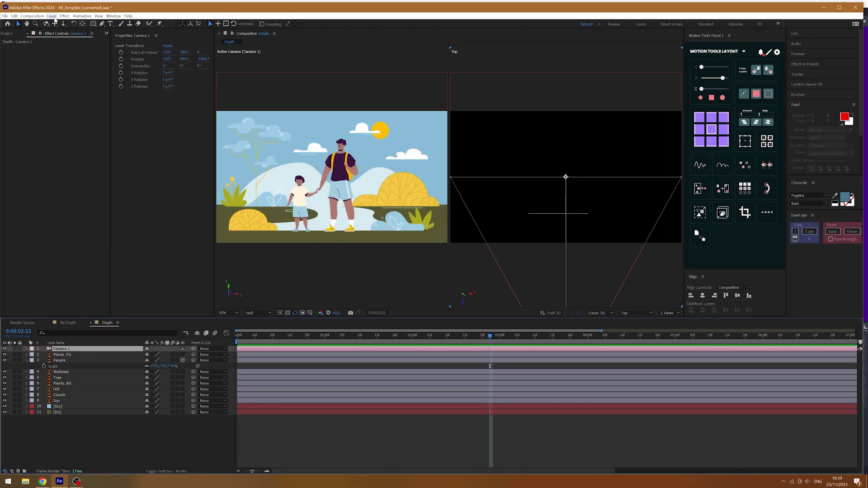
Add a 3D null named CAM CTRL and parent Camera 1 to it.
click(52, 16)
mouse_move(59, 21)
click(171, 51)
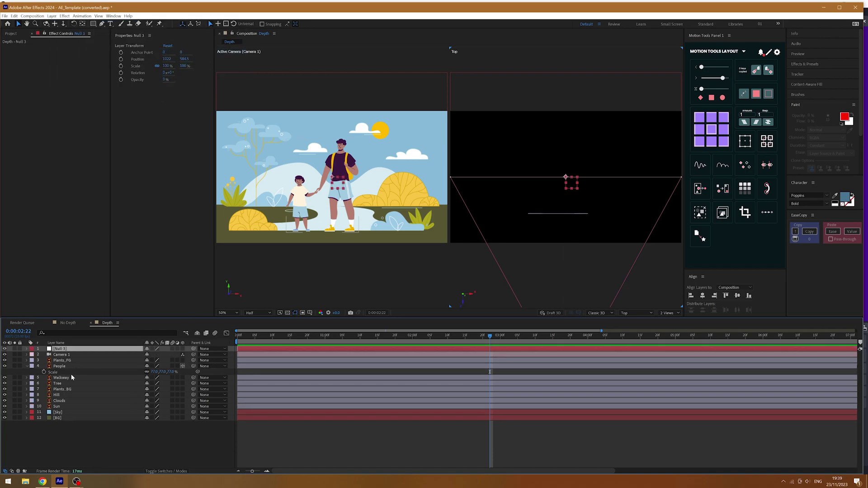
click(183, 349)
drag(194, 355, 63, 349)
key(Return)
text(CAM CTRL)
key(Return)
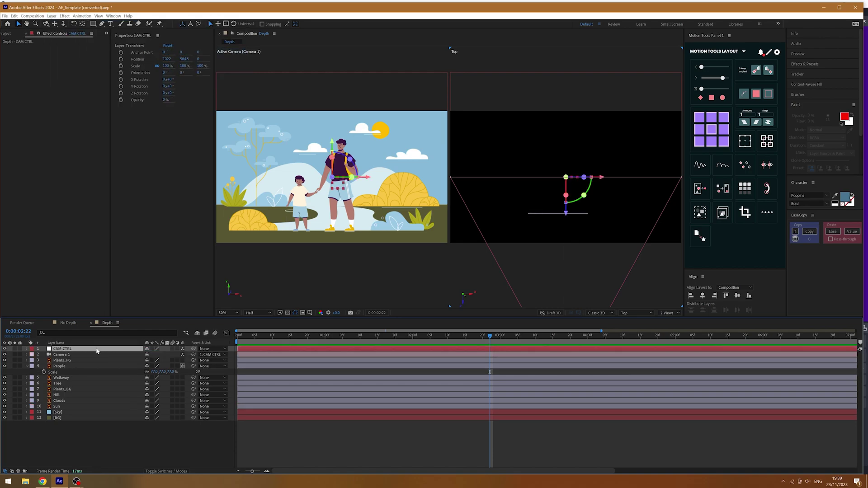
Keyframe CAM CTRL's Position with the start moved to 566, and preview the camera pan.
key(alt+shift+p)
key(Home)
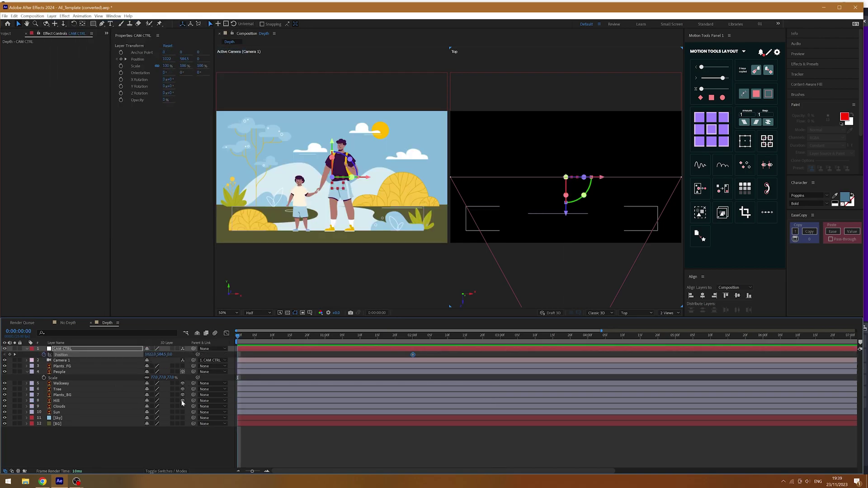
click(183, 418)
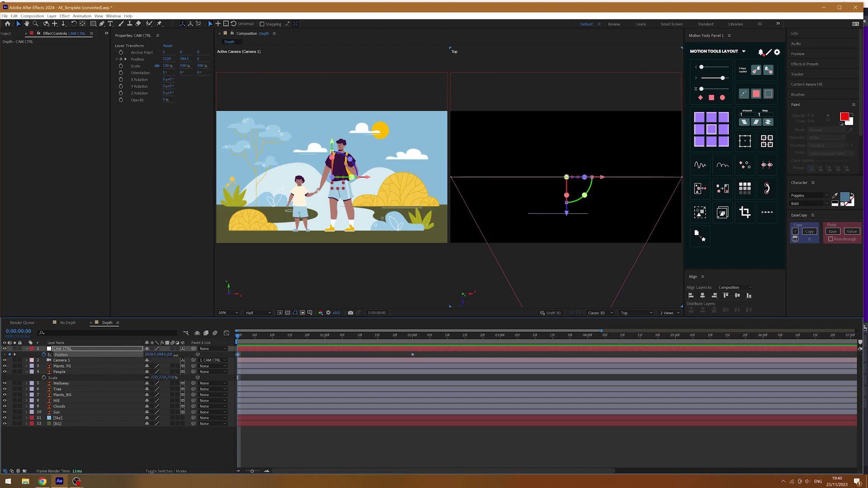
drag(147, 355, 424, 367)
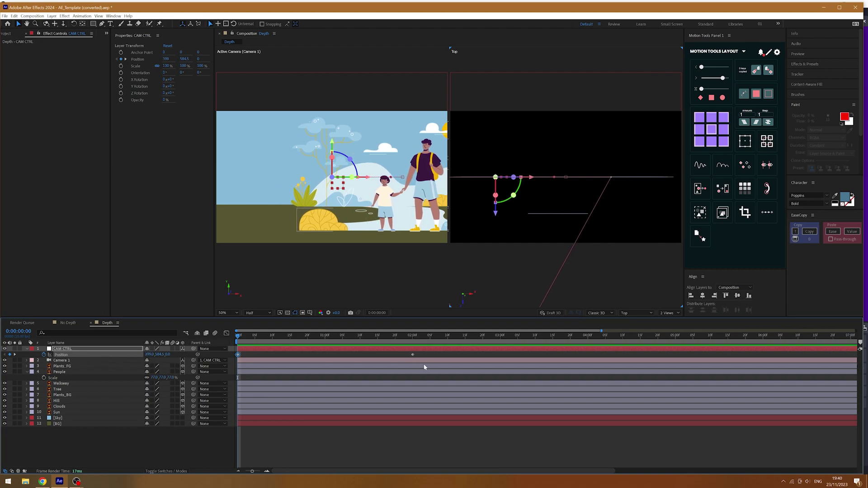
key(space)
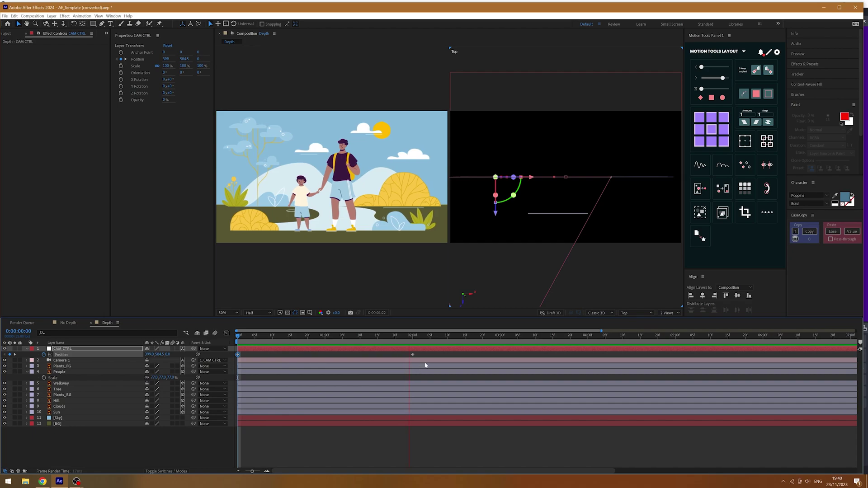
key(space)
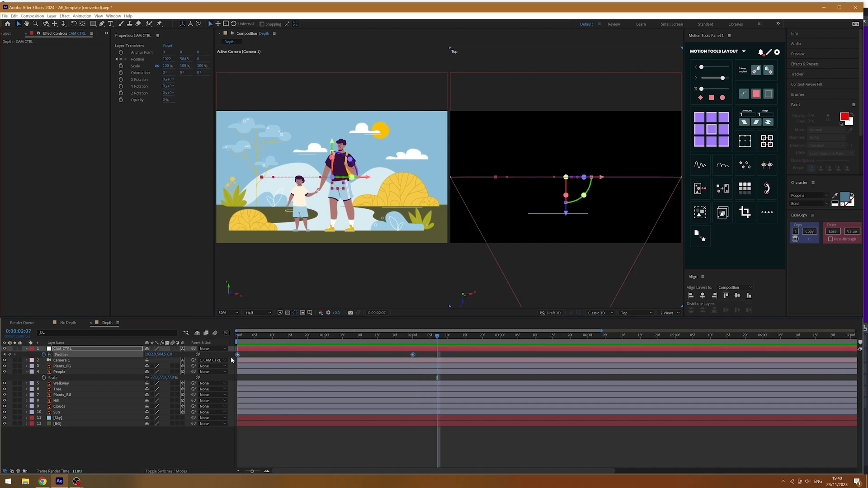
drag(270, 338, 238, 338)
click(275, 357)
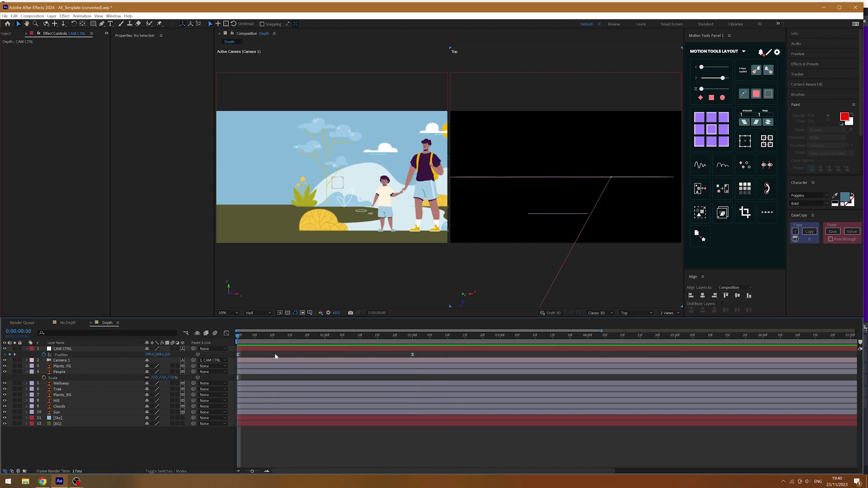
drag(435, 358, 235, 364)
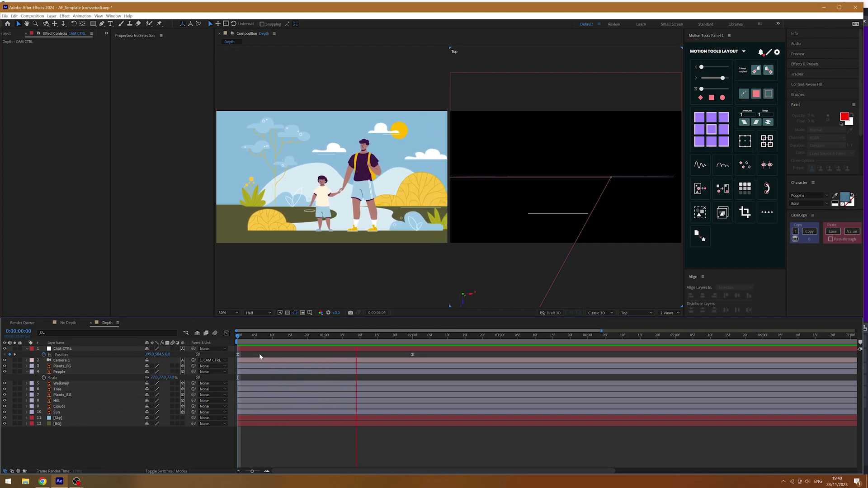
key(space)
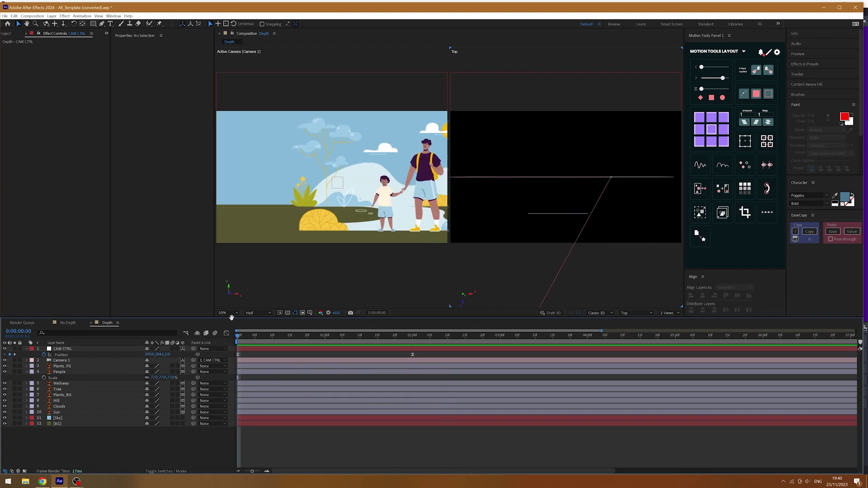
Run the Depth v1.0.2 script and Disperse the layers with a camera and controller null.
click(636, 315)
click(610, 316)
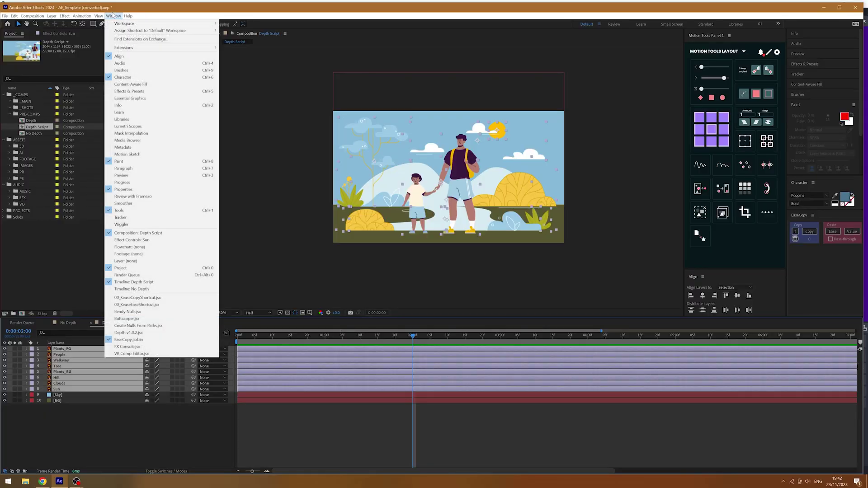
click(159, 333)
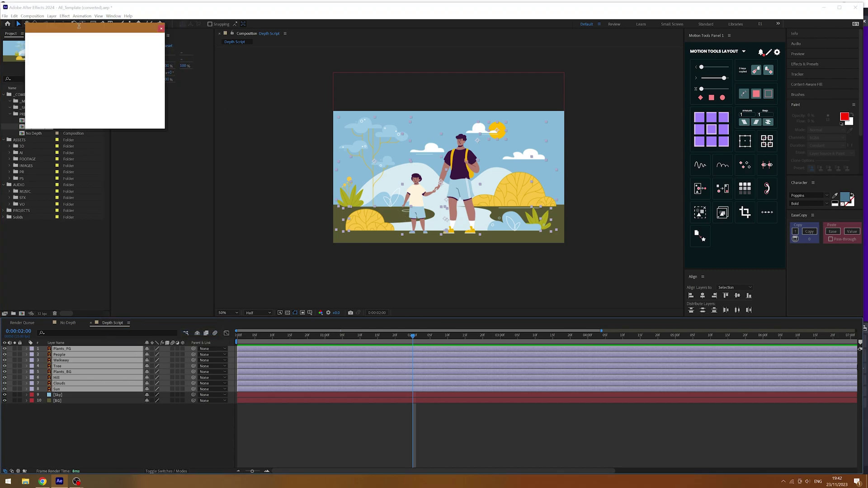
drag(79, 26, 205, 92)
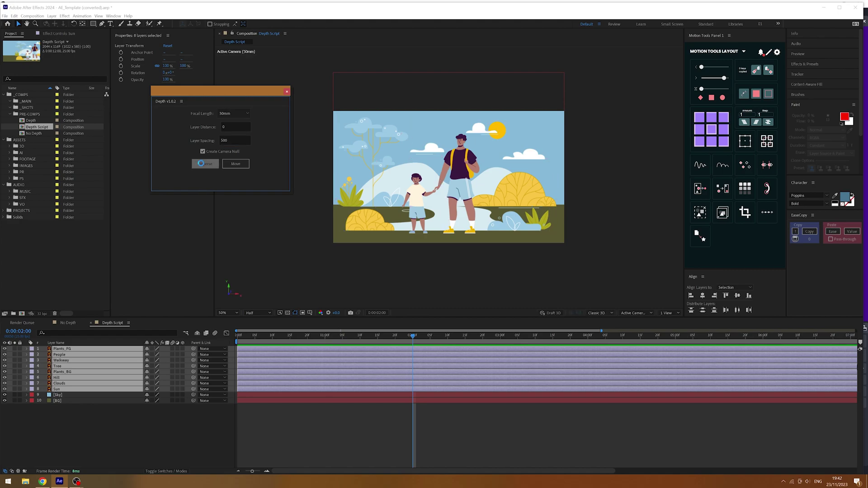
click(203, 166)
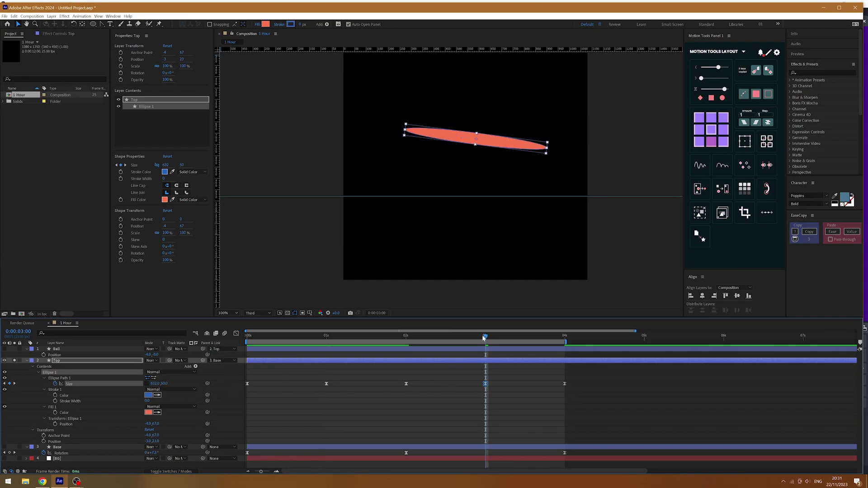
Scrub back from about two seconds to near the start of the ellipse animation.
drag(483, 337, 419, 337)
mouse_move(322, 351)
mouse_down()
mouse_move(265, 345)
mouse_move(328, 353)
mouse_up()
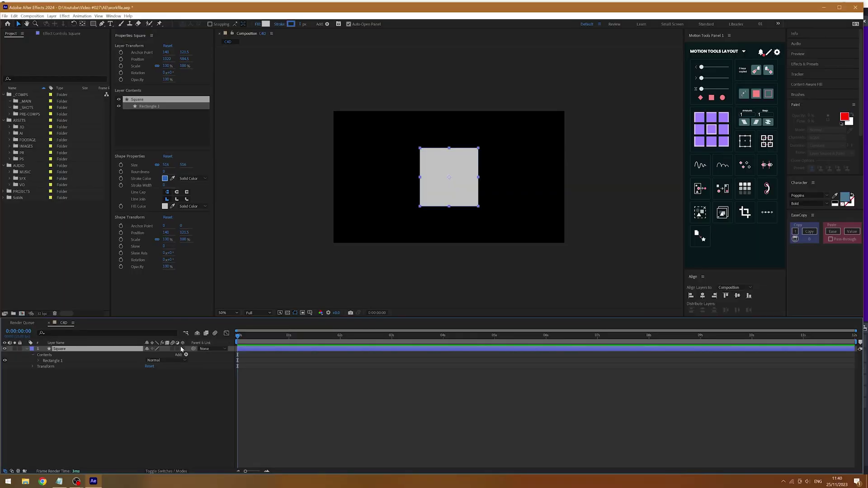
Make the Square layer 3D and switch the renderer to Cinema 4D.
click(183, 349)
click(598, 314)
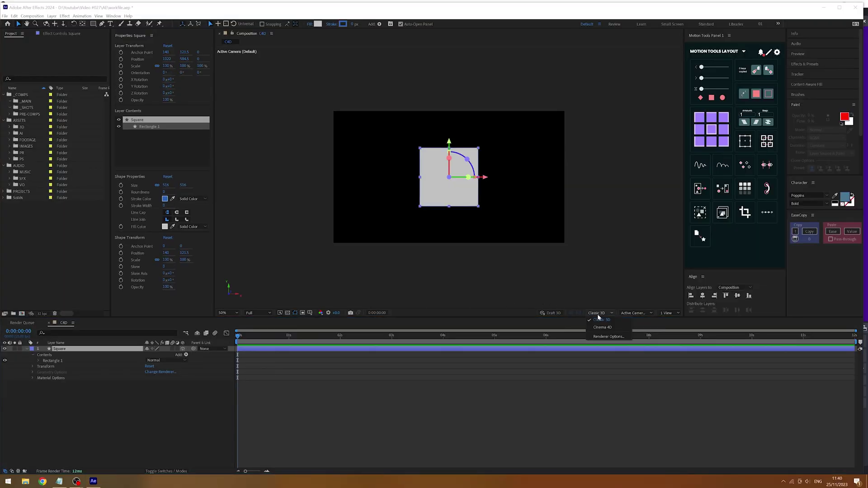
click(602, 327)
Rotate the extruded box to Y Rotation 40° and turn it further to reveal its depth.
click(33, 366)
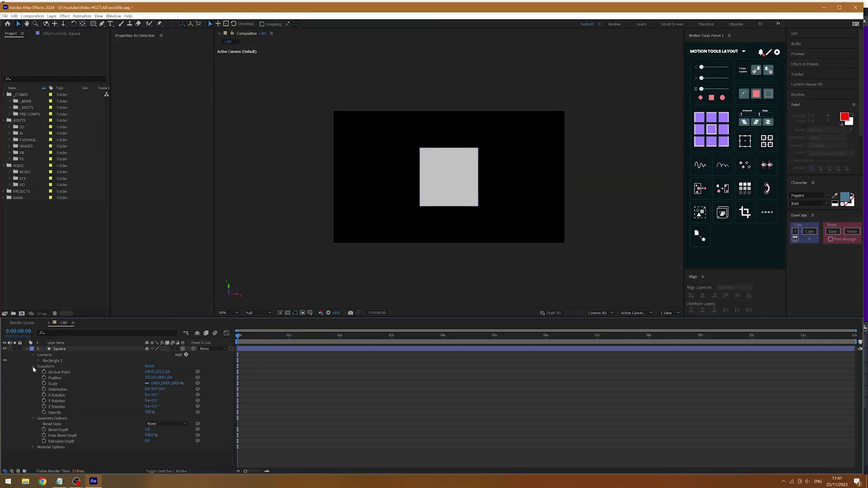
click(97, 401)
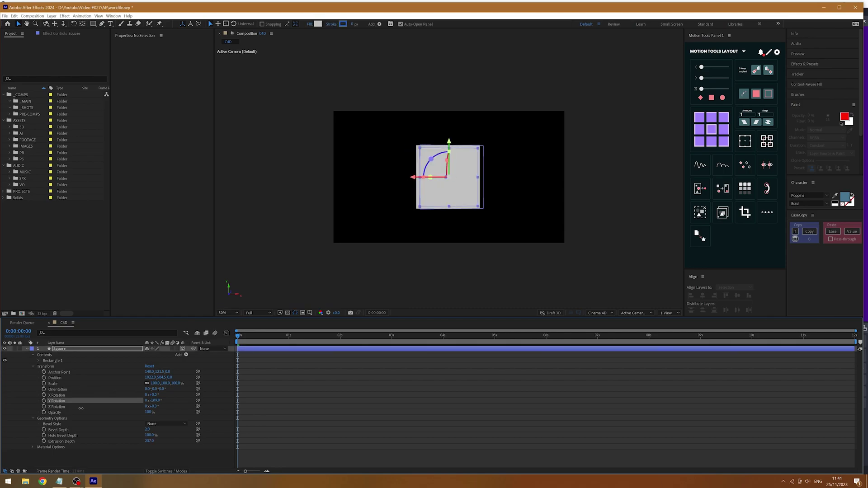
drag(77, 409, 351, 231)
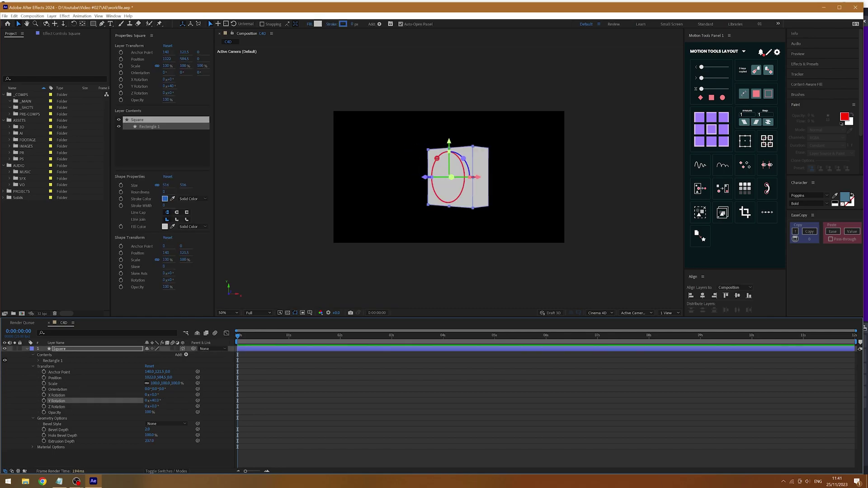
drag(437, 159, 448, 153)
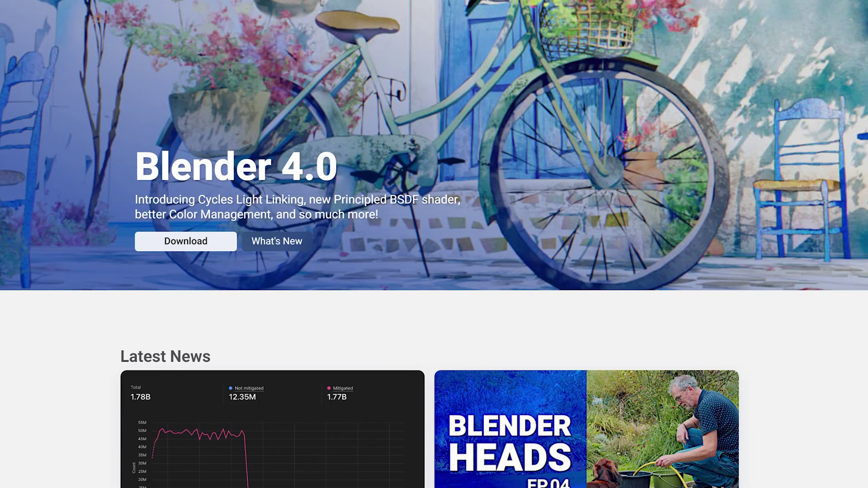
Scroll down through the Blender 4.0 homepage and the Maxon Cinema 4D product page.
scroll(434, 244, down, 1)
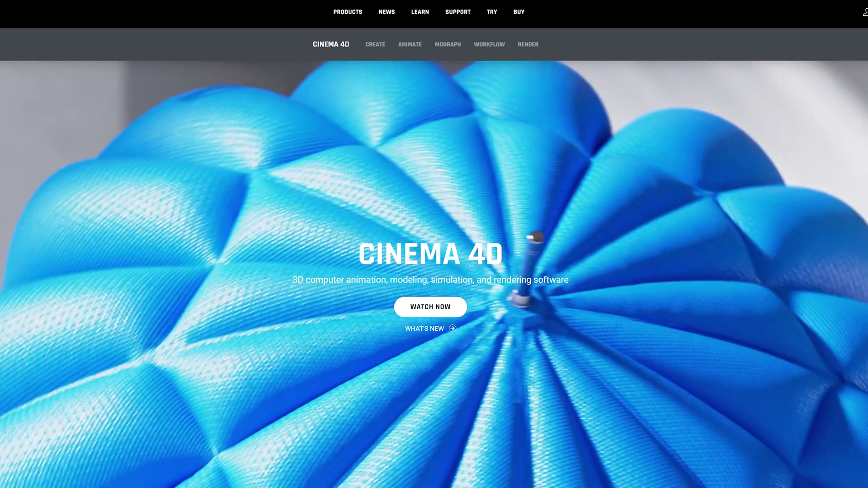
scroll(434, 244, down, 2)
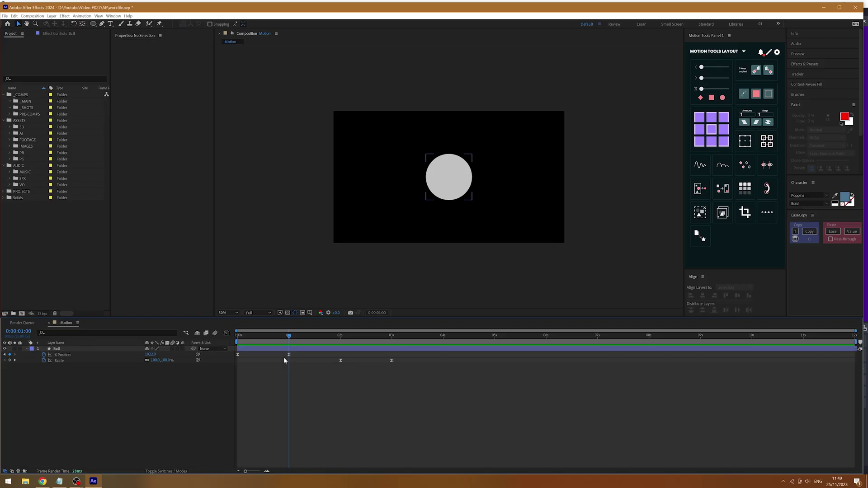
Add a Ball X Position keyframe at frame 0:00:00:16 and nudge it about two frames later.
key(Page_Up)
key(Page_Up)
key(Page_Up)
key(Page_Up)
key(Page_Up)
key(Page_Up)
key(Page_Up)
key(Page_Up)
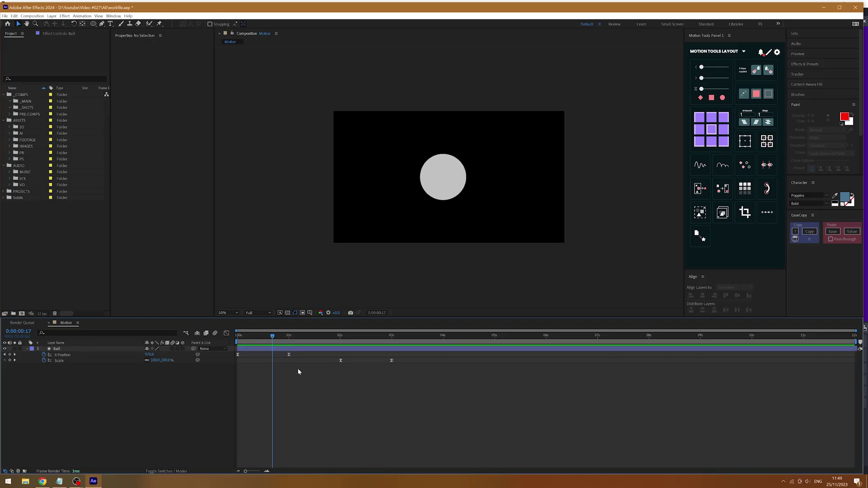
key(Page_Up)
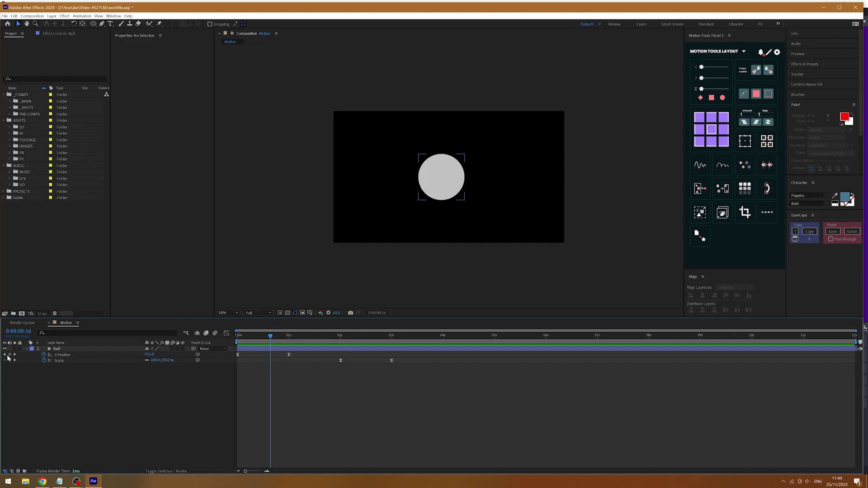
click(9, 355)
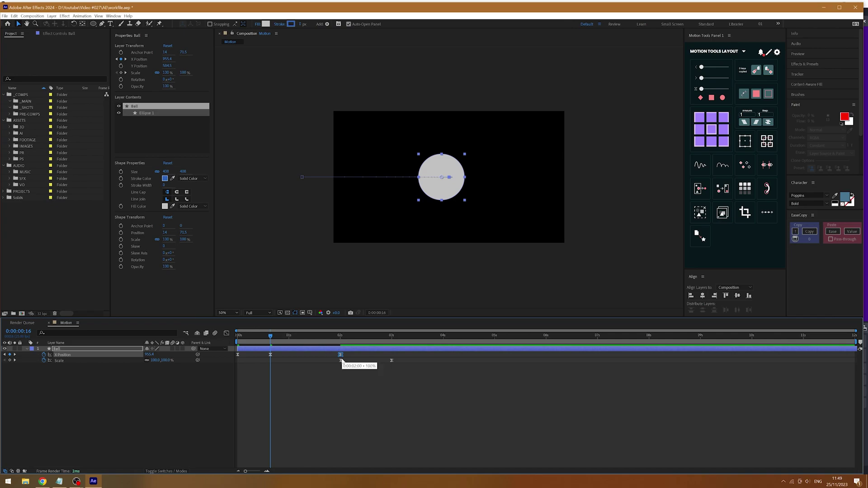
key(alt+Right)
key(alt+Right)
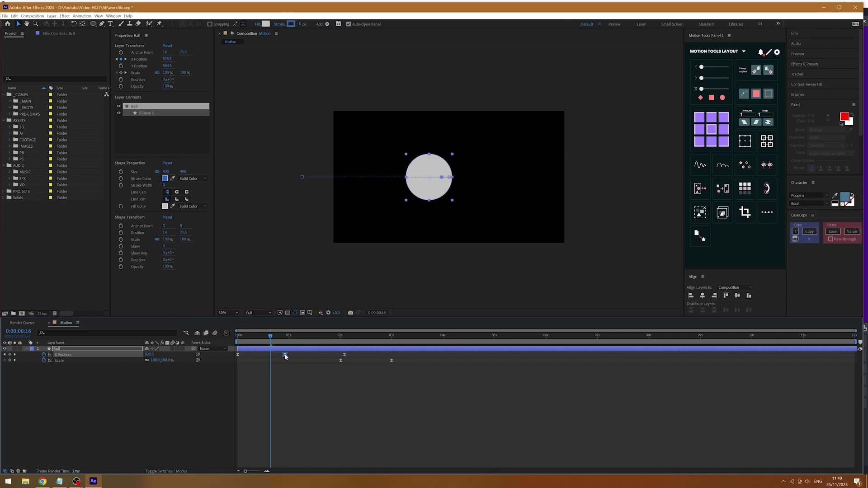
key(shift+F3)
click(529, 466)
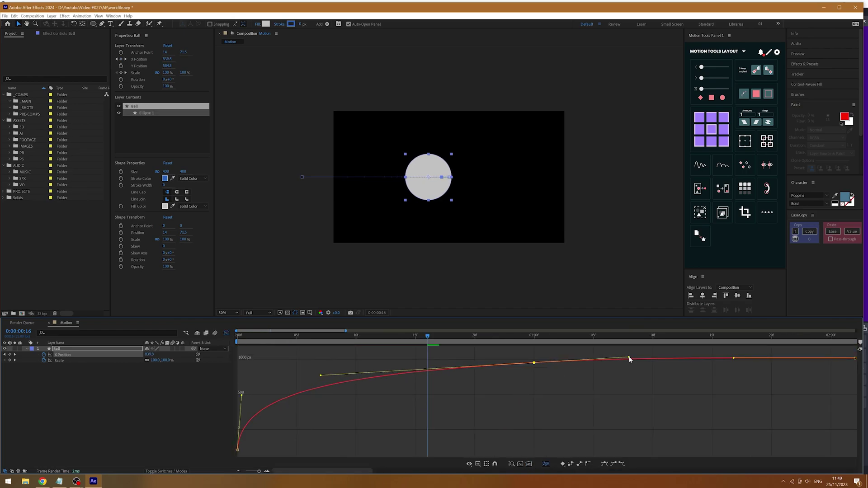
key(shift+F3)
key(Home)
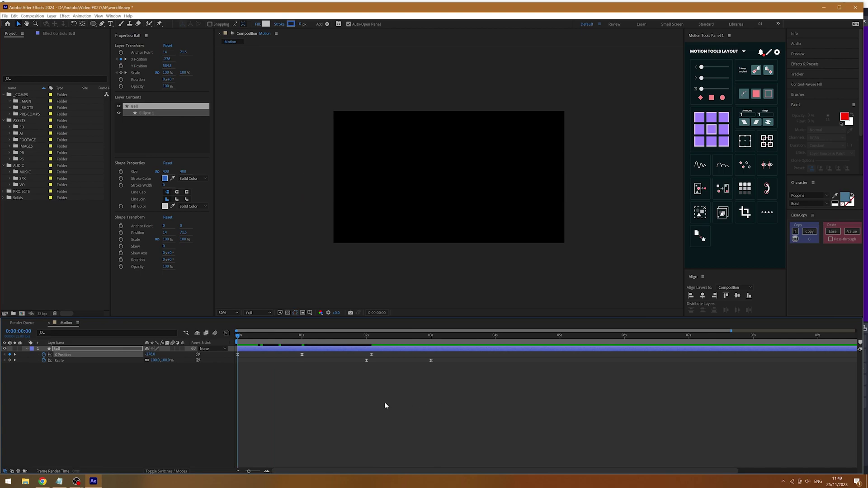
key(space)
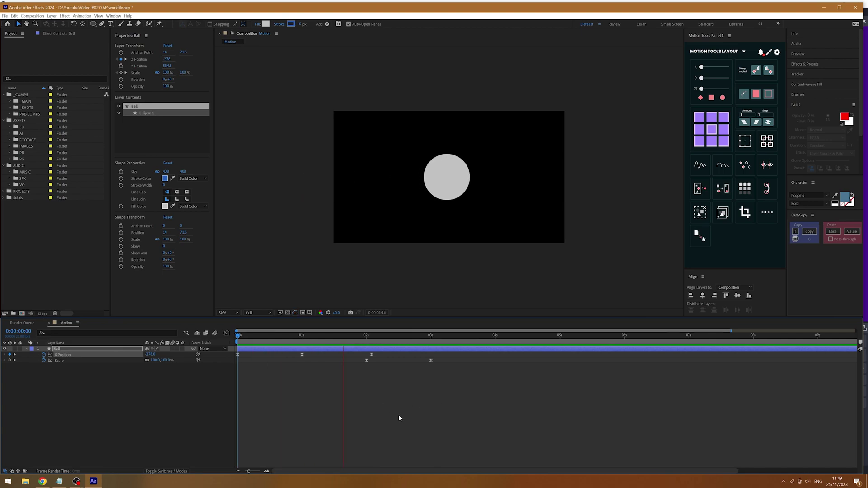
key(space)
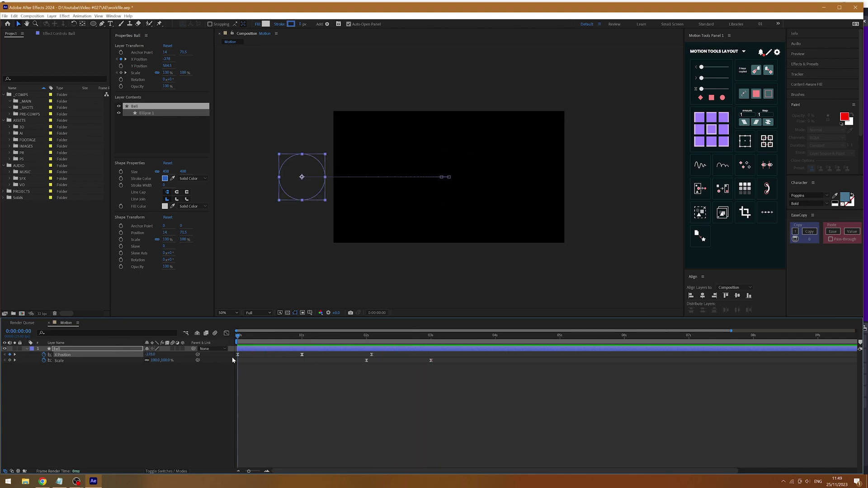